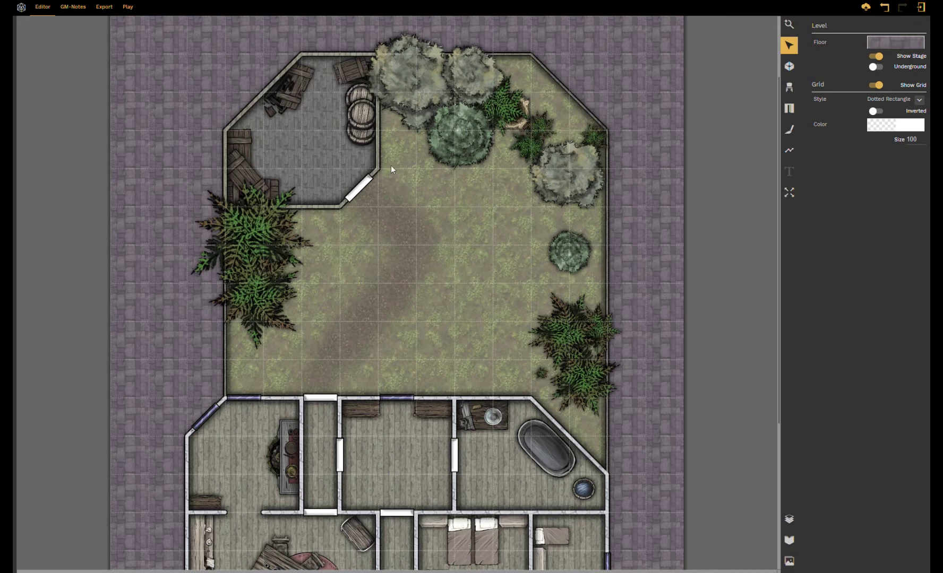
Step: Shift the octagonal storage room slightly down and right, off the grid
{"action": "left_click", "coordinate": [320, 156]}
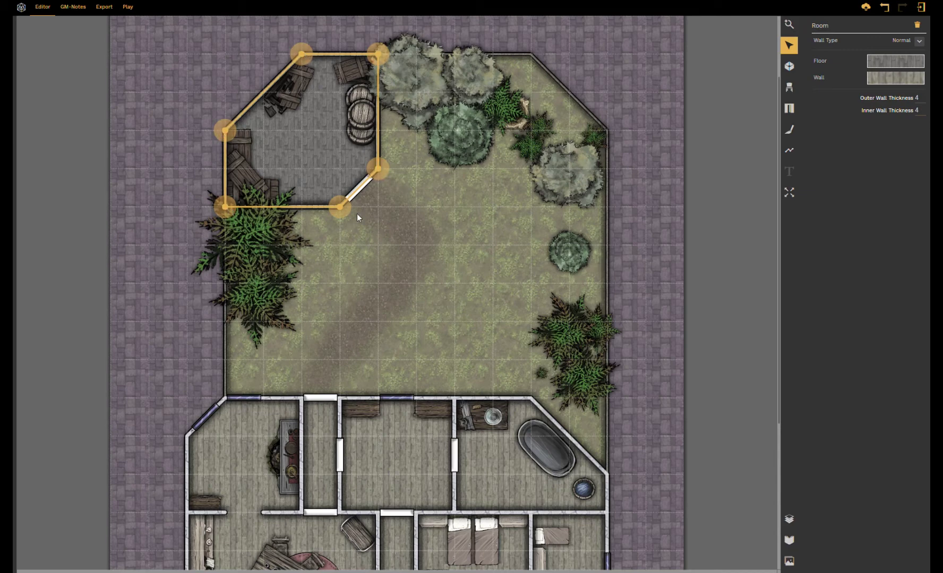
{"action": "left_click_drag", "start_coordinate": [402, 190], "coordinate": [383, 182]}
{"action": "left_click", "coordinate": [384, 180]}
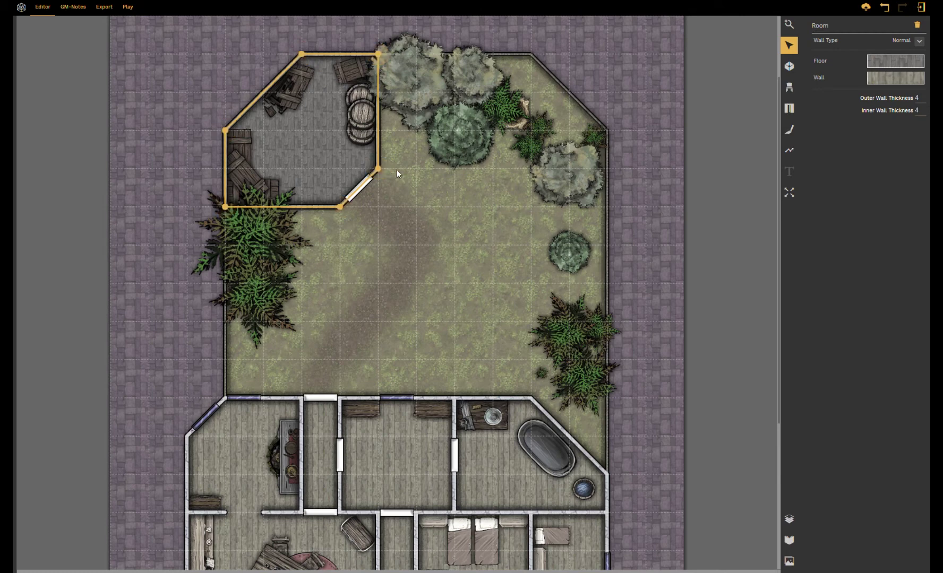
{"action": "key", "text": "Down"}
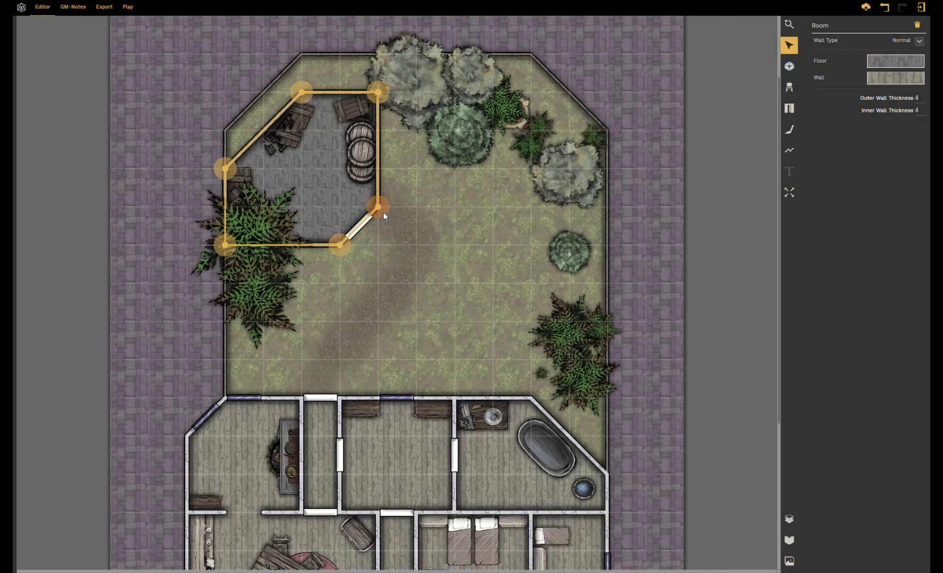
{"action": "left_click_drag", "start_coordinate": [383, 212], "coordinate": [384, 173]}
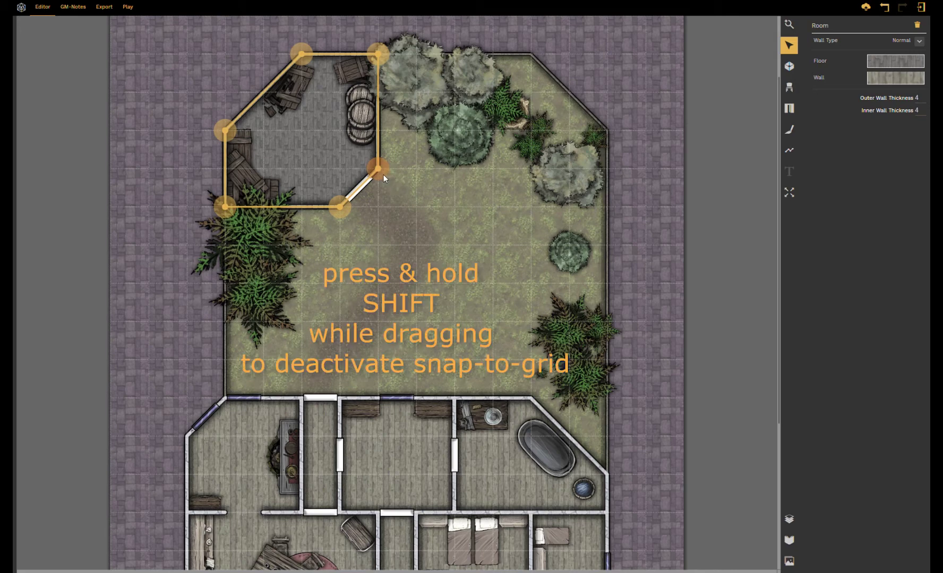
{"action": "left_click_drag", "start_coordinate": [383, 174], "coordinate": [391, 186]}
Step: Check the courtyard, house rooms and bathroom in turn, then deselect the octagonal room
{"action": "left_click", "coordinate": [439, 215]}
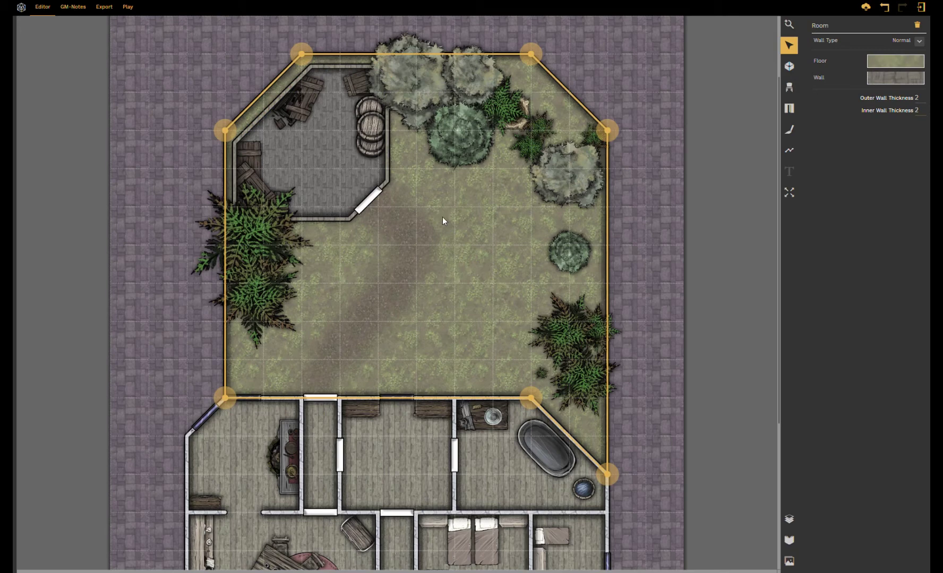
{"action": "left_click", "coordinate": [410, 426]}
{"action": "left_click", "coordinate": [314, 436]}
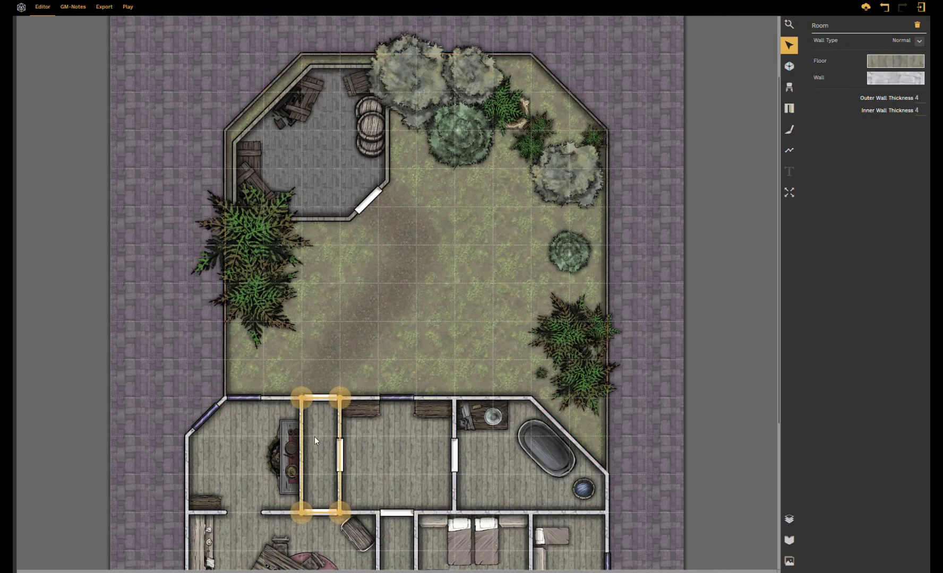
{"action": "left_click", "coordinate": [269, 436]}
{"action": "left_click", "coordinate": [325, 439]}
{"action": "left_click", "coordinate": [409, 434]}
{"action": "left_click", "coordinate": [485, 459]}
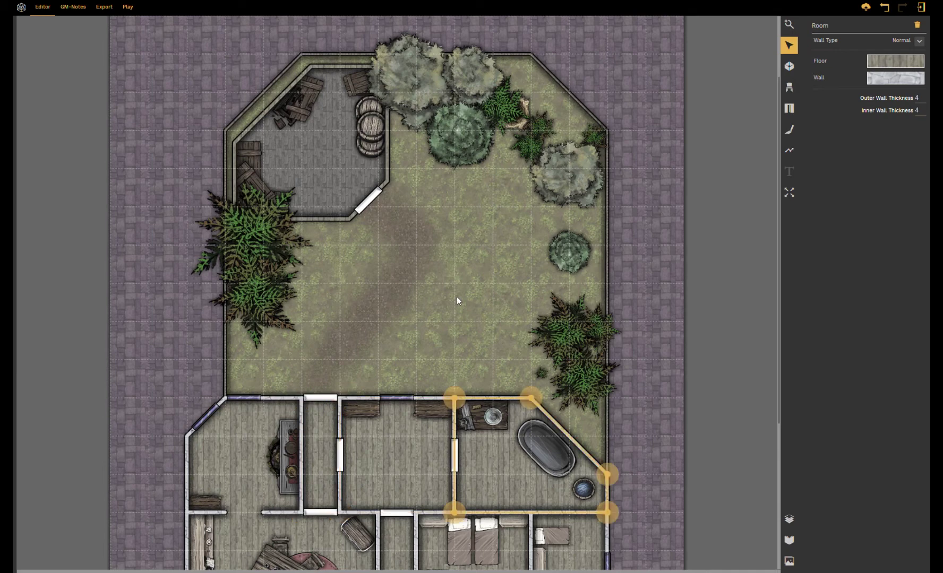
{"action": "left_click", "coordinate": [386, 181]}
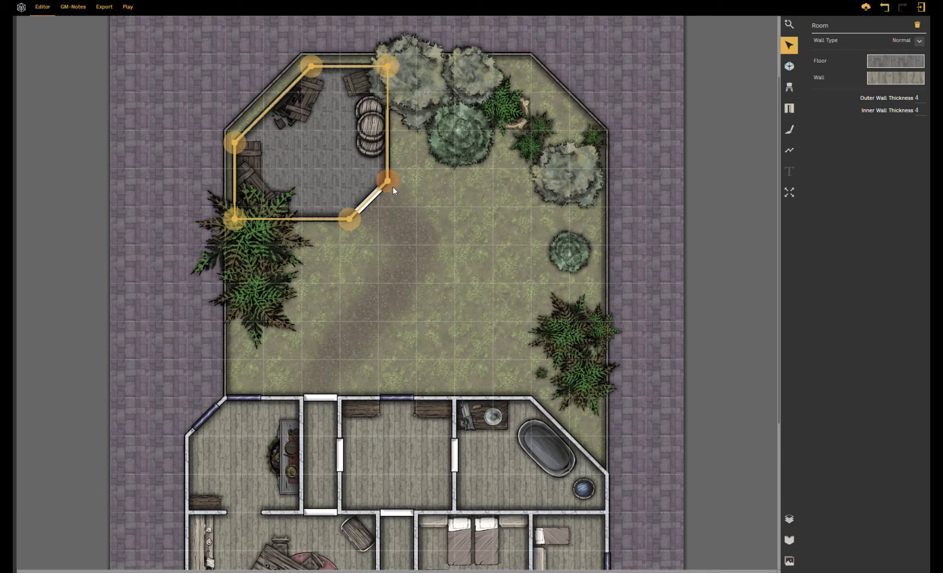
{"action": "left_click", "coordinate": [426, 324]}
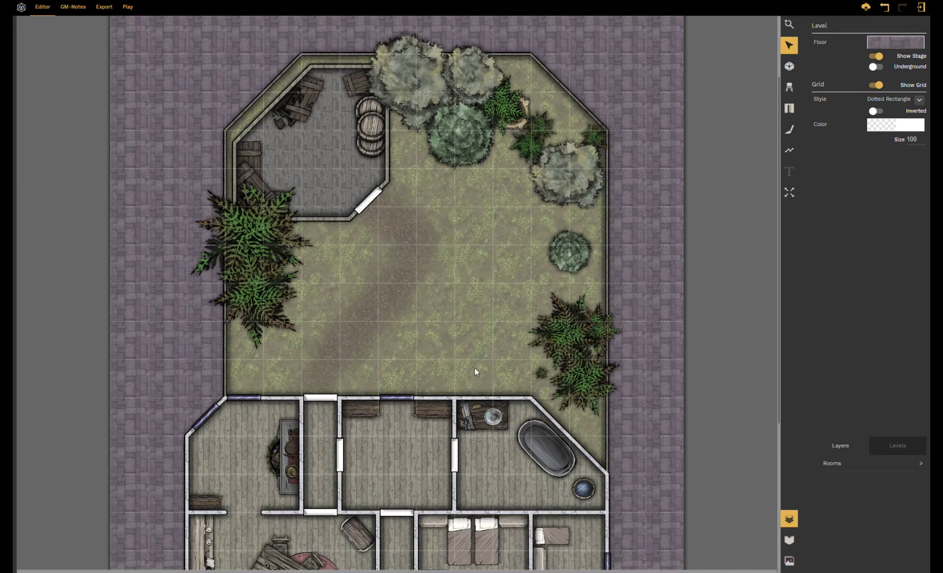
Step: With the Room tool, start a new room outline inside the bathroom beside the washbasin
{"action": "left_click", "coordinate": [789, 65]}
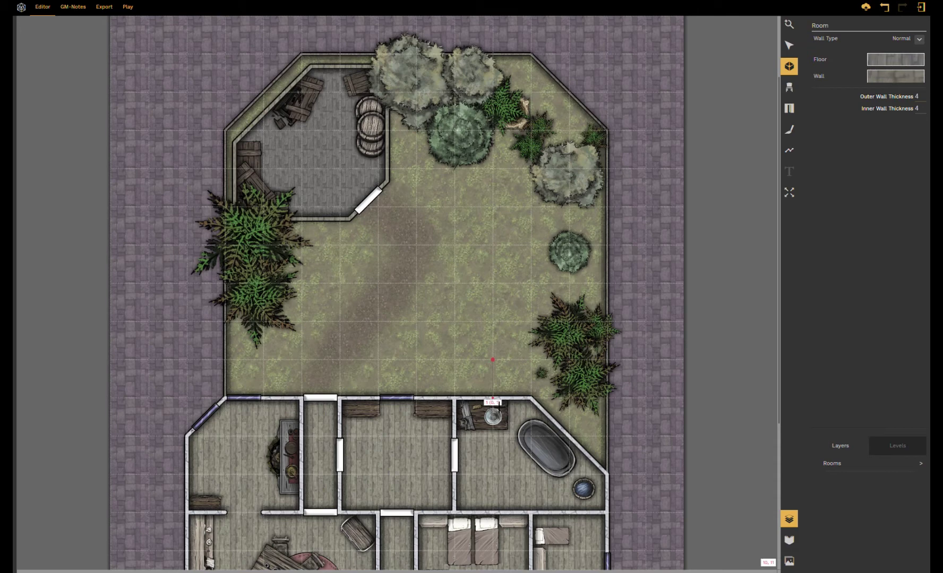
{"action": "left_click", "coordinate": [498, 405]}
Step: Outline a small room in the garden above the bathroom and move it below Bath in Rooms
{"action": "left_click", "coordinate": [503, 452]}
{"action": "left_click", "coordinate": [539, 445]}
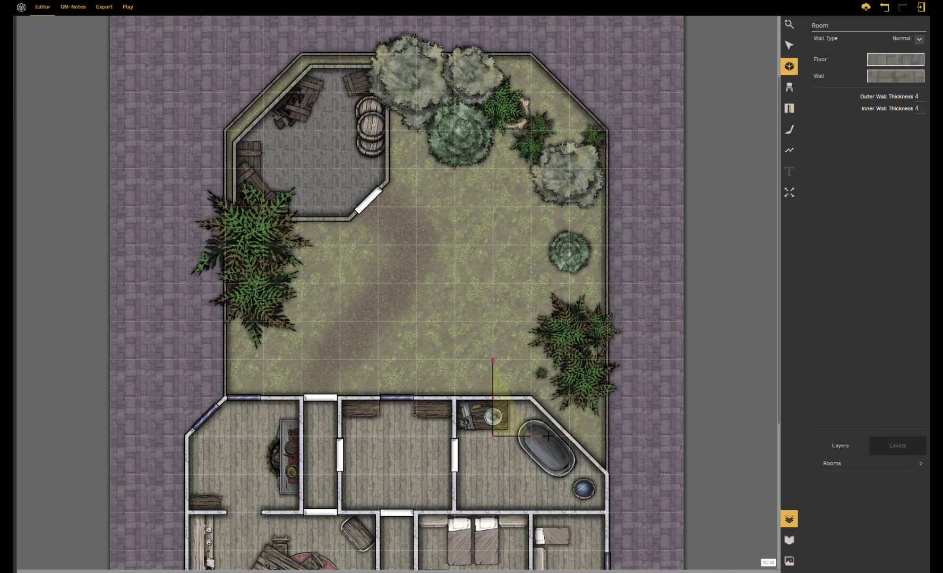
{"action": "left_click", "coordinate": [580, 407]}
{"action": "left_click", "coordinate": [573, 372]}
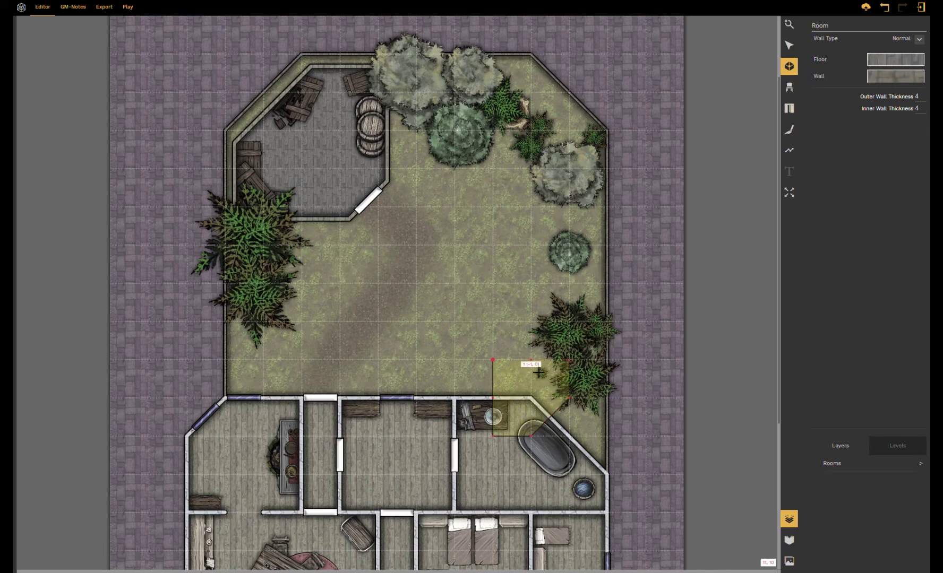
{"action": "left_click", "coordinate": [502, 371]}
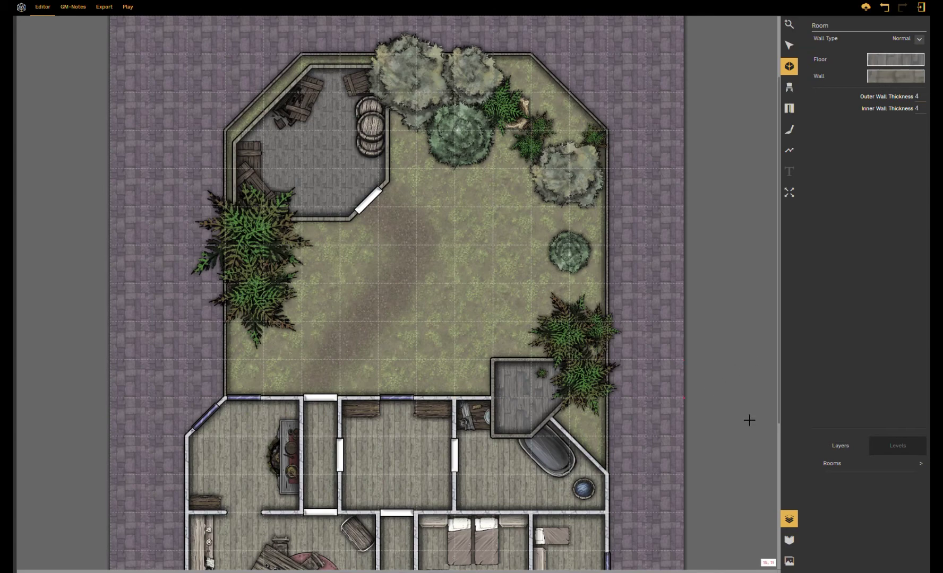
{"action": "left_click", "coordinate": [838, 465]}
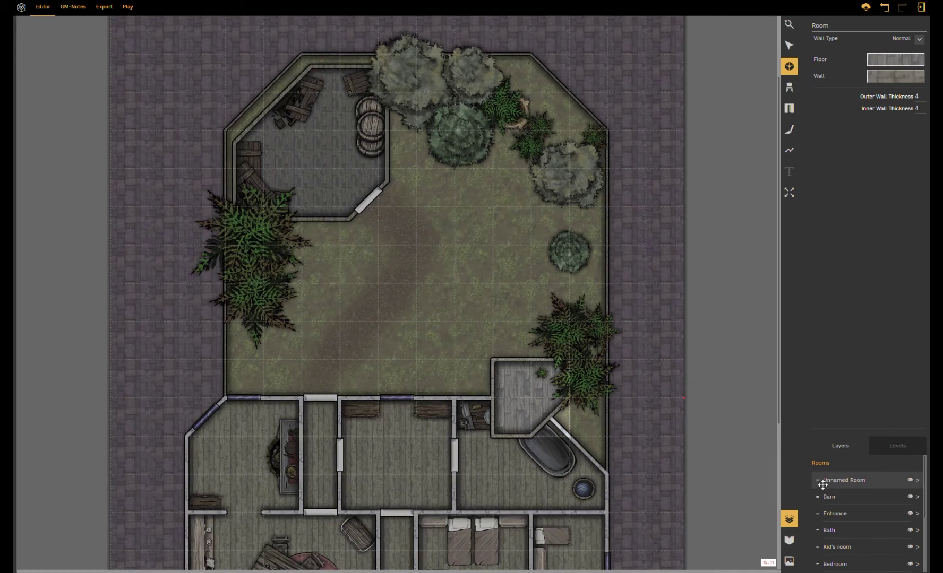
{"action": "left_click_drag", "start_coordinate": [822, 485], "coordinate": [824, 530]}
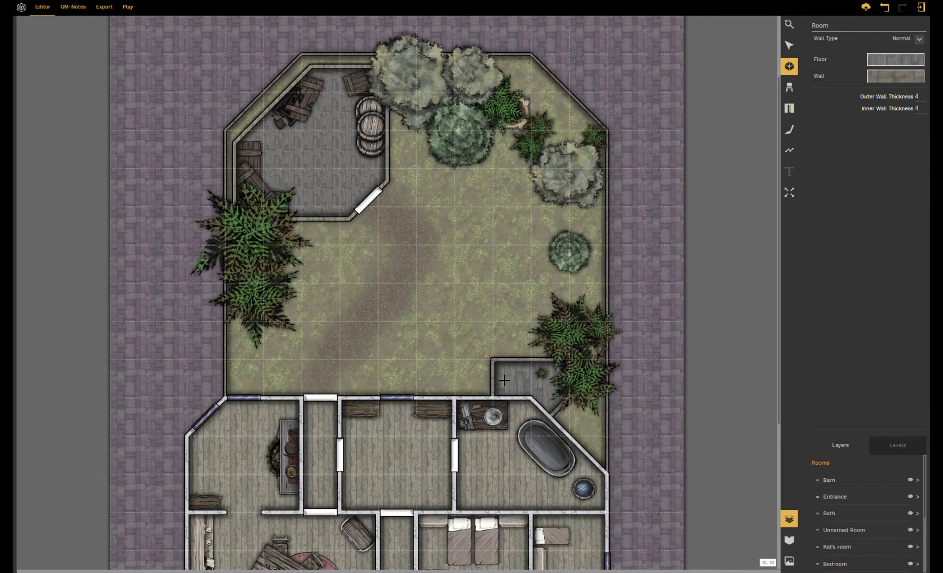
Step: Select the small new room, shift it one square left, then delete it
{"action": "left_click", "coordinate": [790, 47]}
{"action": "left_click", "coordinate": [511, 382]}
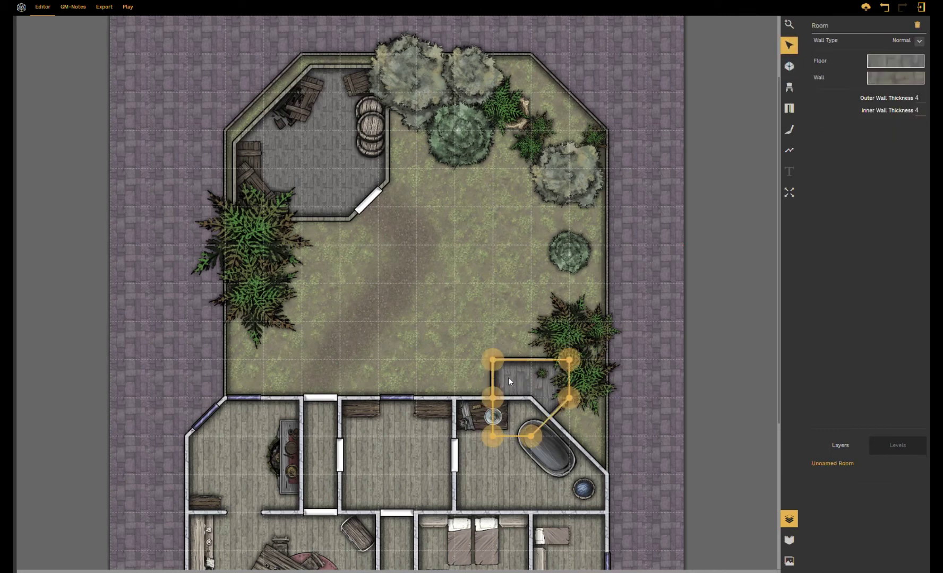
{"action": "left_click_drag", "start_coordinate": [488, 358], "coordinate": [456, 363]}
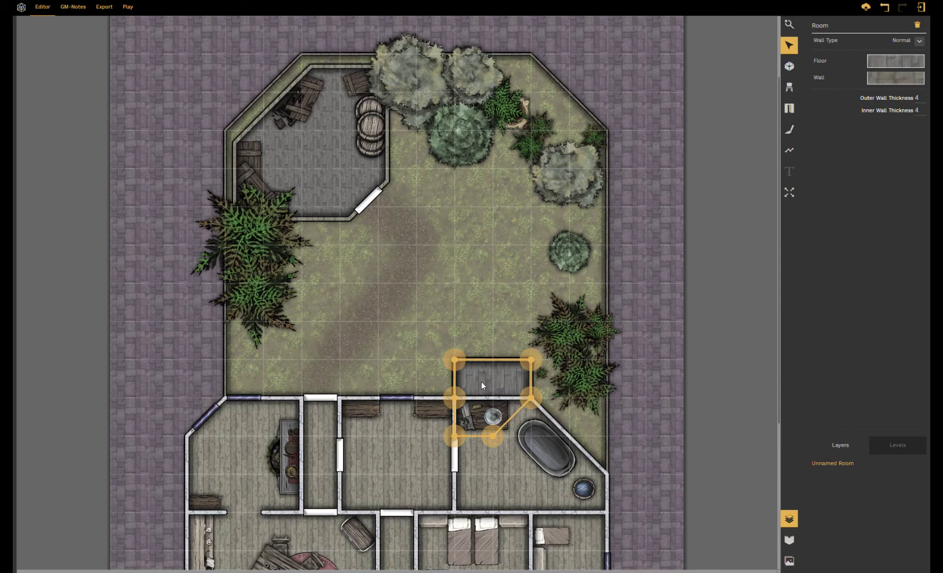
{"action": "key", "text": "Delete"}
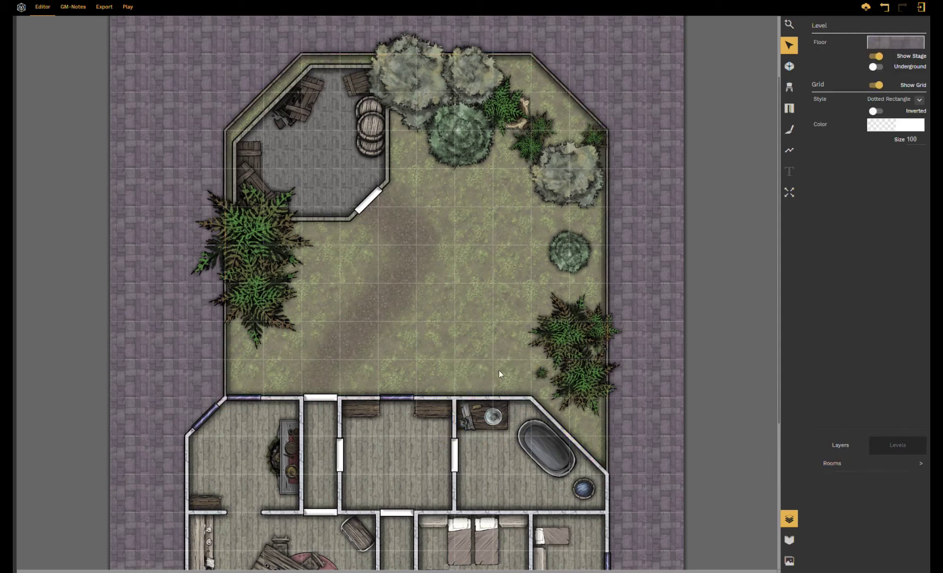
{"action": "left_click", "coordinate": [789, 66]}
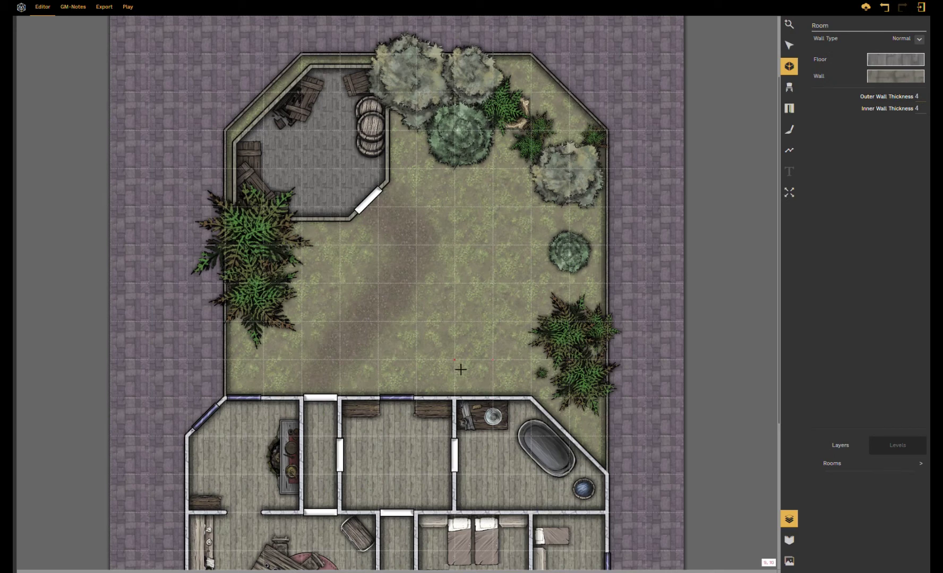
Step: Outline a larger room from the garden down to the bathroom's bottom wall, slanting along the diagonal
{"action": "left_click_drag", "start_coordinate": [461, 370], "coordinate": [455, 399]}
{"action": "mouse_move", "coordinate": [463, 418]}
{"action": "left_mouse_down"}
{"action": "mouse_move", "coordinate": [507, 439]}
{"action": "mouse_move", "coordinate": [516, 466]}
{"action": "left_mouse_up"}
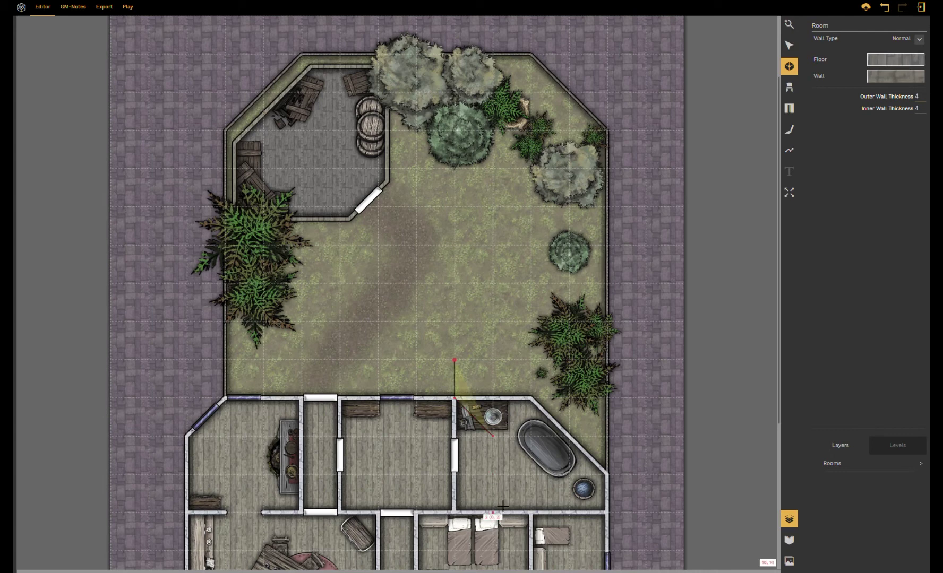
{"action": "left_click", "coordinate": [494, 513]}
{"action": "left_click", "coordinate": [607, 512]}
{"action": "left_click", "coordinate": [586, 453]}
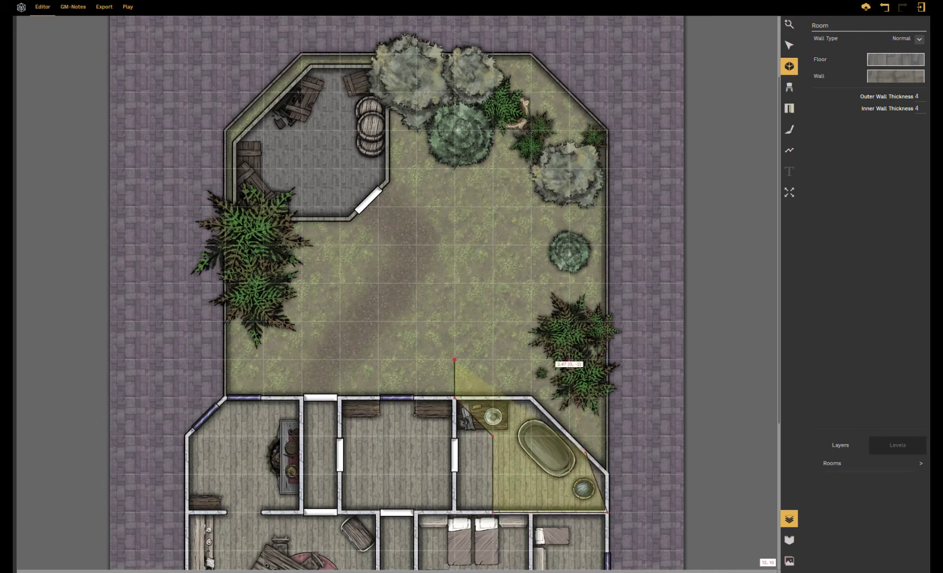
{"action": "left_click", "coordinate": [586, 374]}
{"action": "left_click", "coordinate": [477, 371]}
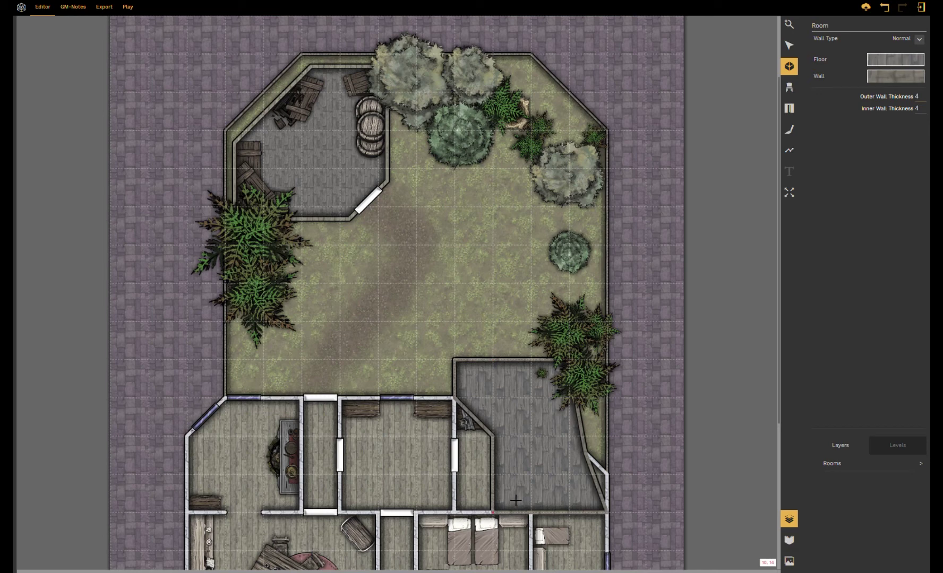
{"action": "left_click", "coordinate": [843, 464]}
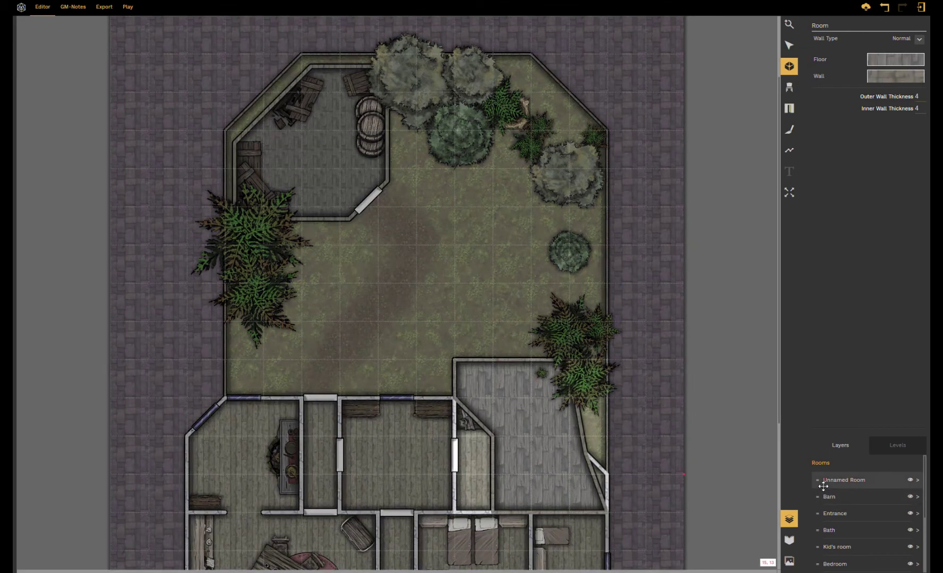
Step: Move Unnamed Room between Bath and Kid's room in the Rooms layer order
{"action": "left_click_drag", "start_coordinate": [822, 486], "coordinate": [820, 528]}
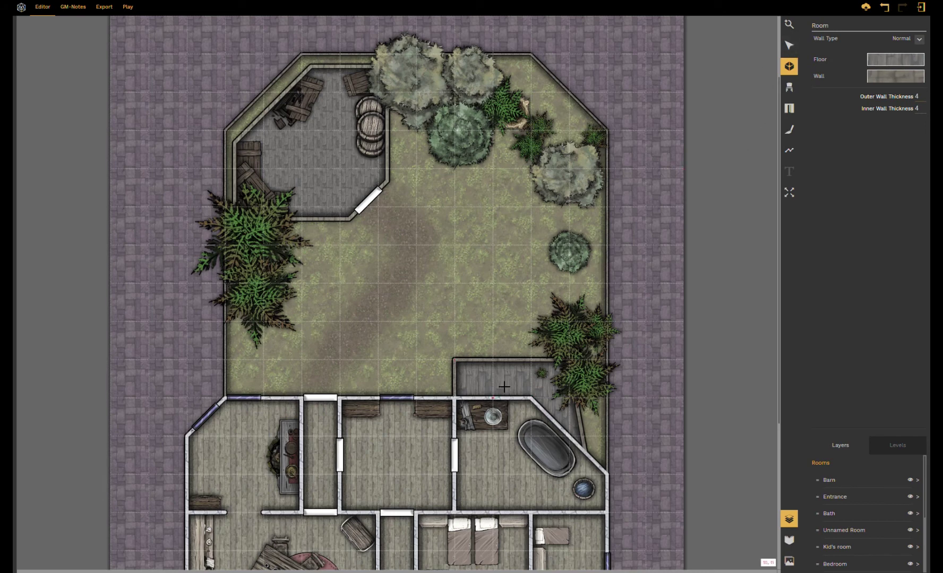
{"action": "left_click", "coordinate": [795, 46]}
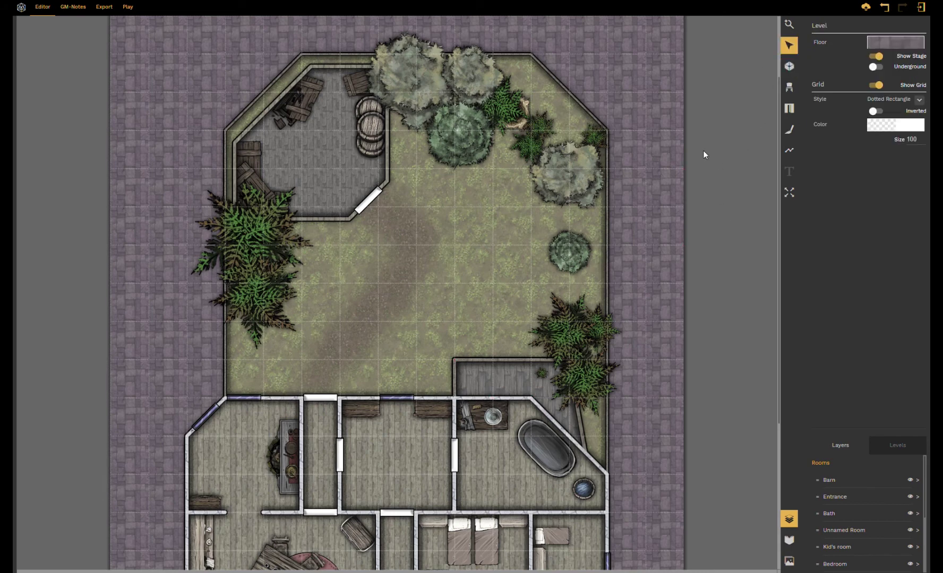
Step: Select the new outhouse room above the bathroom to show its full outline
{"action": "left_click", "coordinate": [485, 381]}
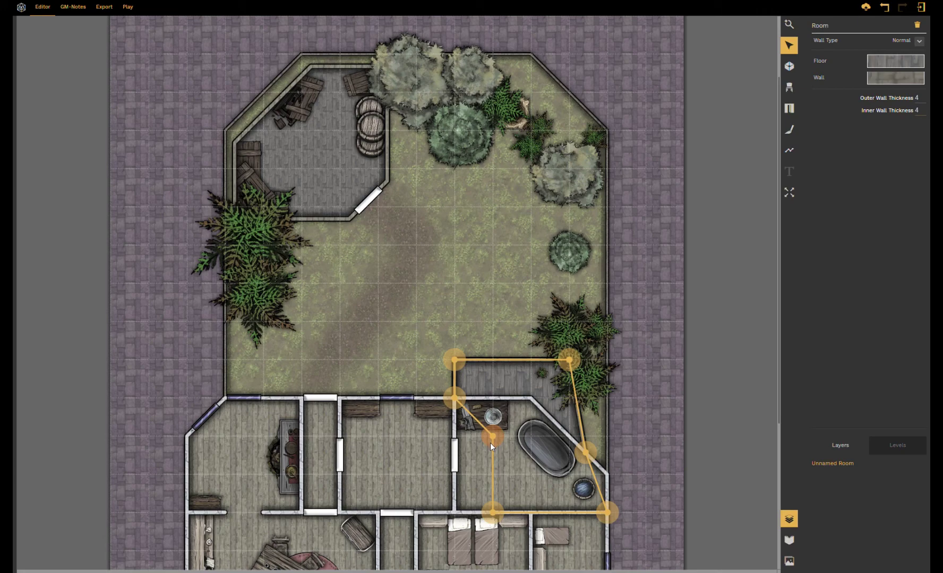
Step: Insert the Unnamed Room note into the empty GM-Notes page
{"action": "left_click", "coordinate": [80, 8]}
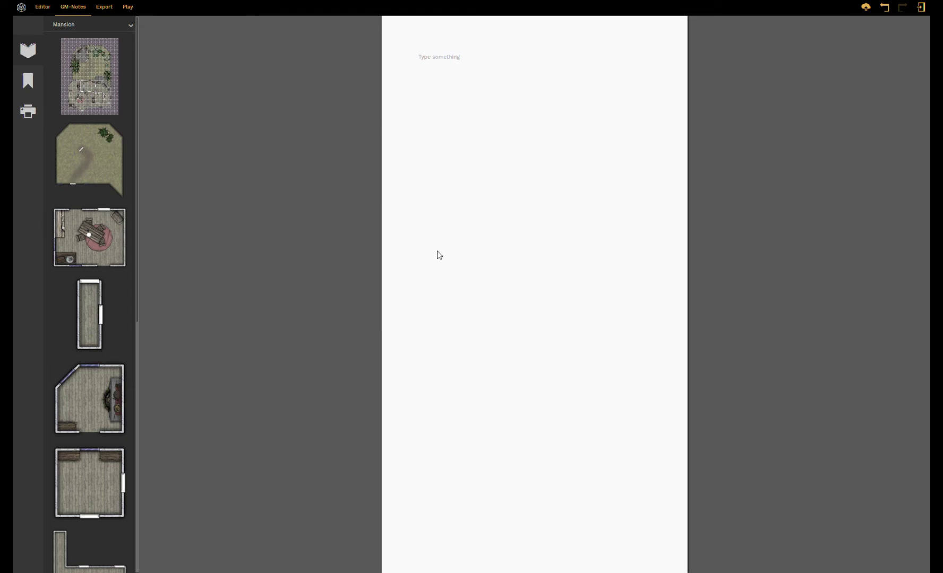
{"action": "scroll", "coordinate": [98, 257], "scroll_direction": "down", "scroll_amount": 3}
{"action": "scroll", "coordinate": [98, 258], "scroll_direction": "down", "scroll_amount": 5}
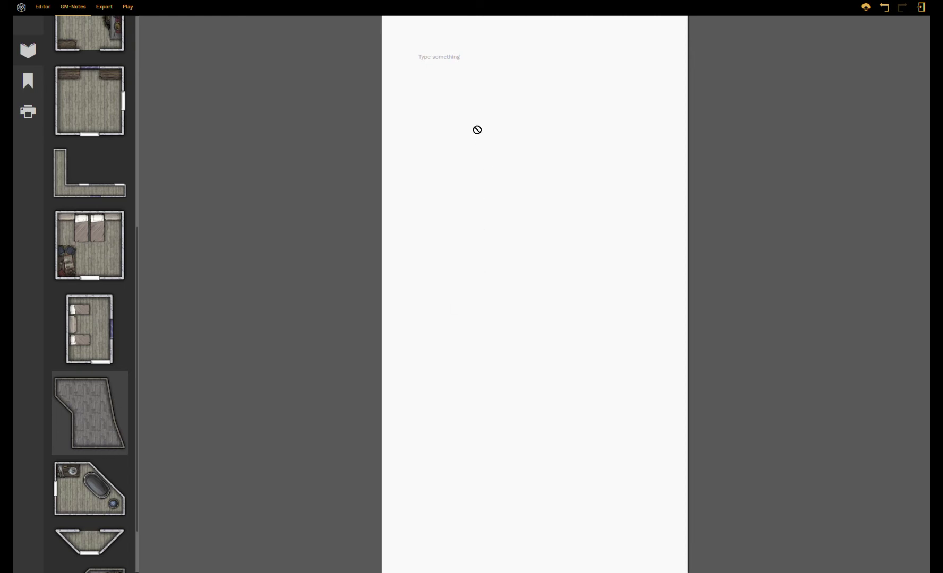
{"action": "left_click", "coordinate": [430, 59]}
{"action": "left_click_drag", "start_coordinate": [544, 163], "coordinate": [483, 141]}
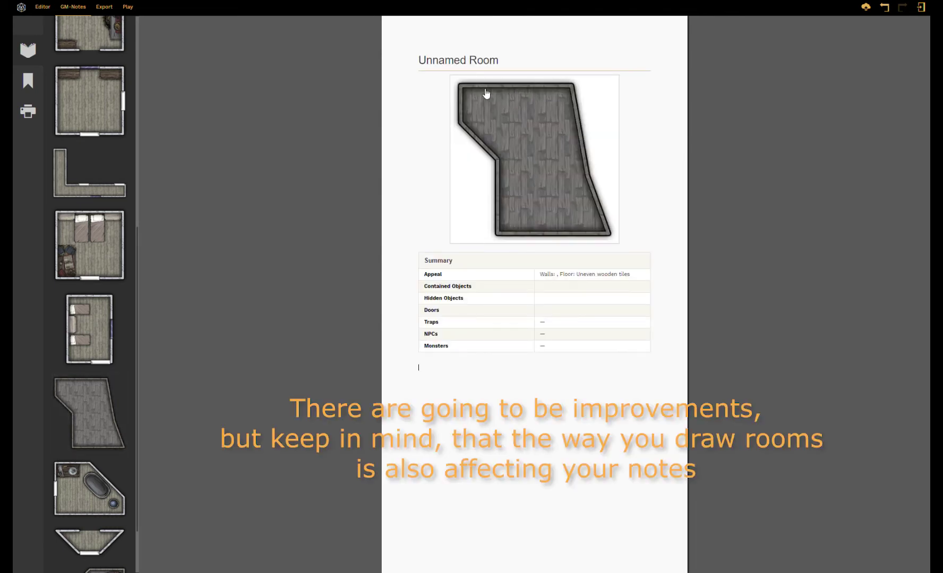
Step: Add the Mansion map to the notes page, review it, and return to the Editor
{"action": "scroll", "coordinate": [102, 182], "scroll_direction": "up", "scroll_amount": 3}
{"action": "scroll", "coordinate": [103, 181], "scroll_direction": "up", "scroll_amount": 3}
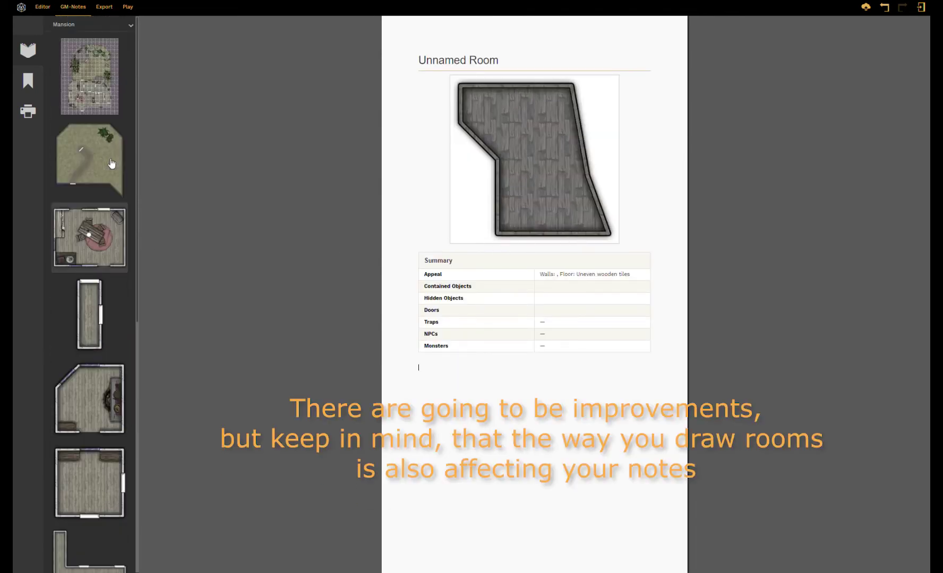
{"action": "left_click_drag", "start_coordinate": [97, 105], "coordinate": [423, 68]}
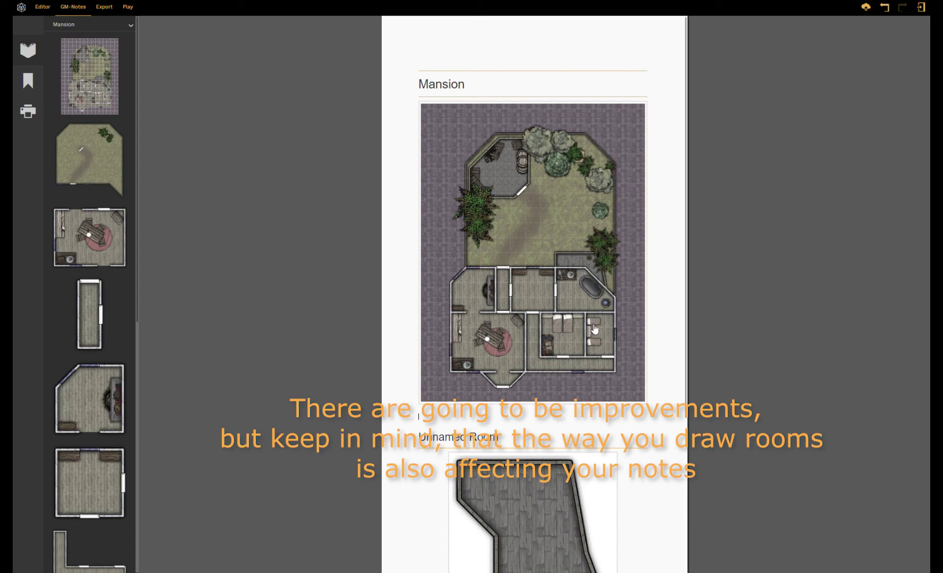
{"action": "scroll", "coordinate": [600, 329], "scroll_direction": "down", "scroll_amount": 2}
{"action": "scroll", "coordinate": [600, 329], "scroll_direction": "up", "scroll_amount": 2}
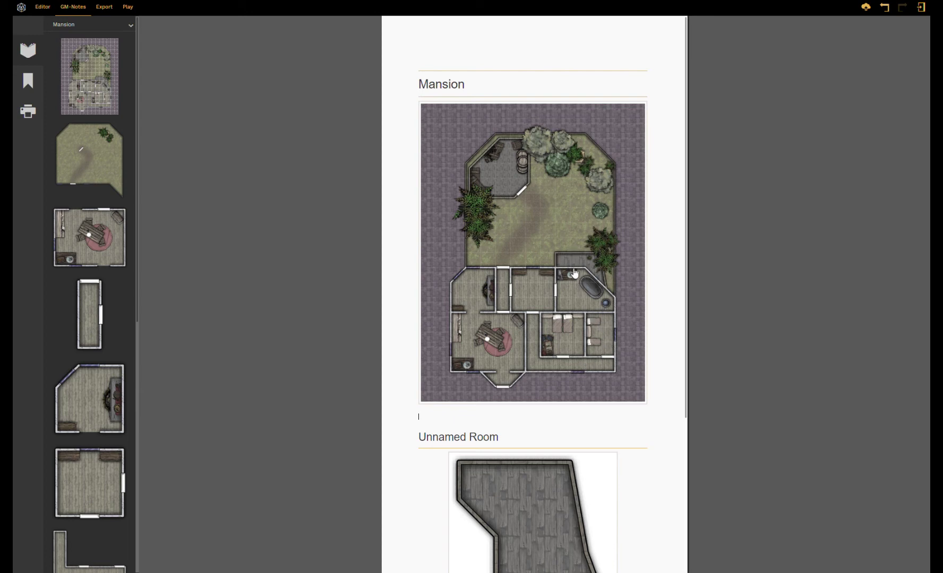
{"action": "scroll", "coordinate": [637, 399], "scroll_direction": "down", "scroll_amount": 3}
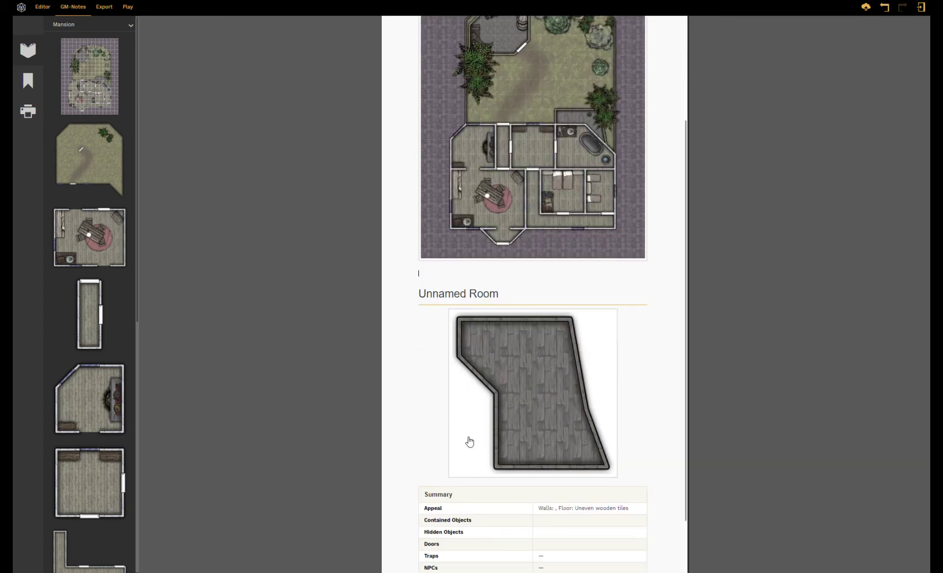
{"action": "left_click", "coordinate": [36, 7]}
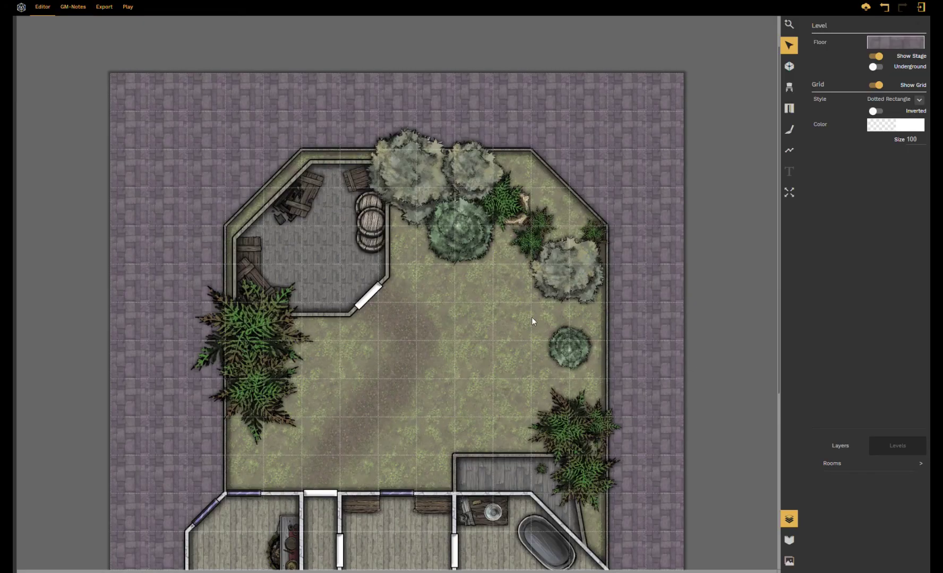
Step: Pull the small room's middle and bottom points up onto the bath room's top wall
{"action": "scroll", "coordinate": [530, 318], "scroll_direction": "down", "scroll_amount": 2}
{"action": "left_click", "coordinate": [492, 389]}
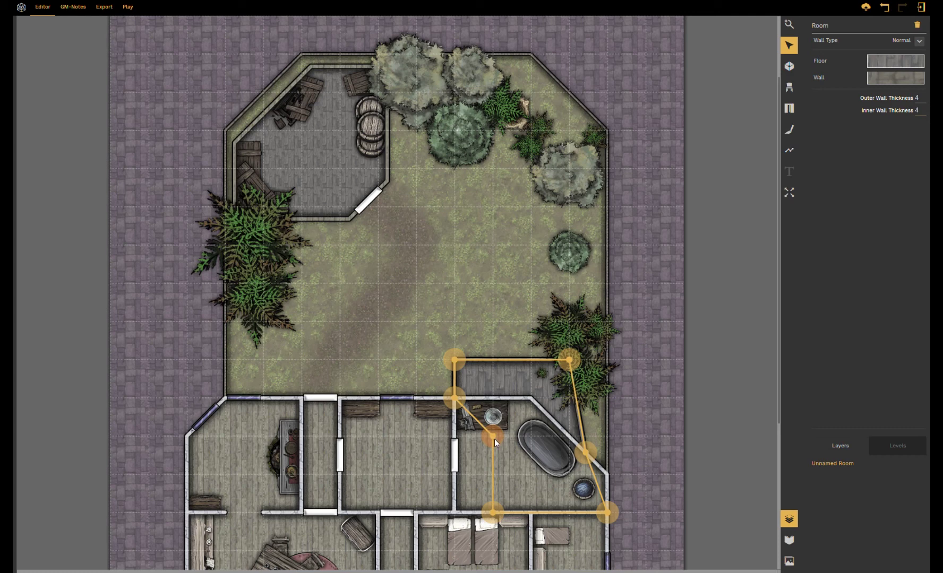
{"action": "left_click_drag", "start_coordinate": [493, 437], "coordinate": [494, 398]}
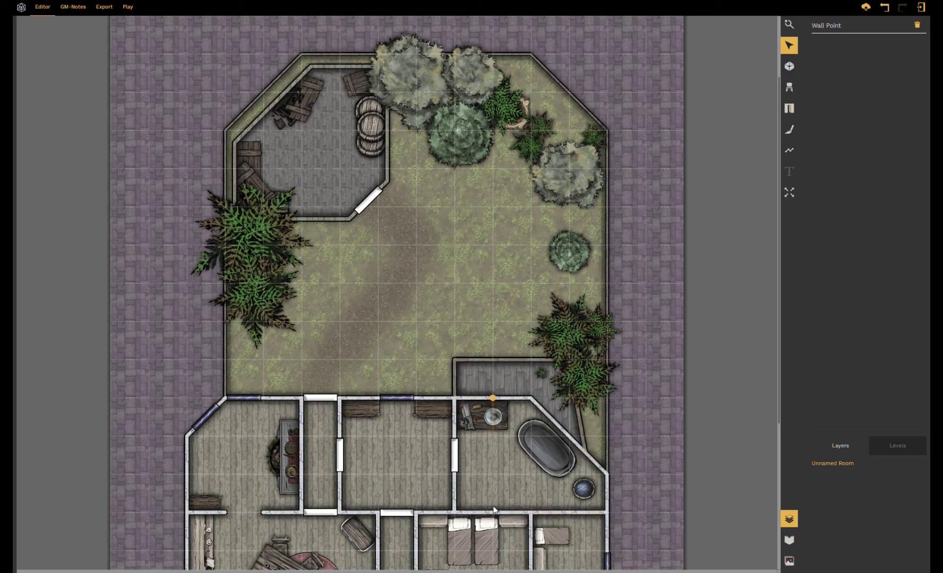
{"action": "left_click", "coordinate": [503, 508]}
{"action": "left_click", "coordinate": [525, 376]}
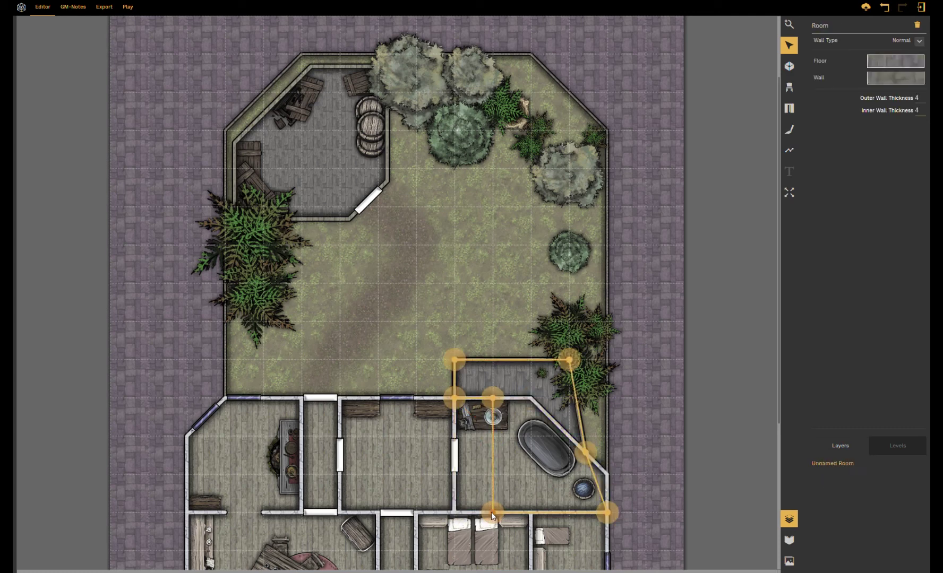
{"action": "left_click_drag", "start_coordinate": [492, 511], "coordinate": [531, 397]}
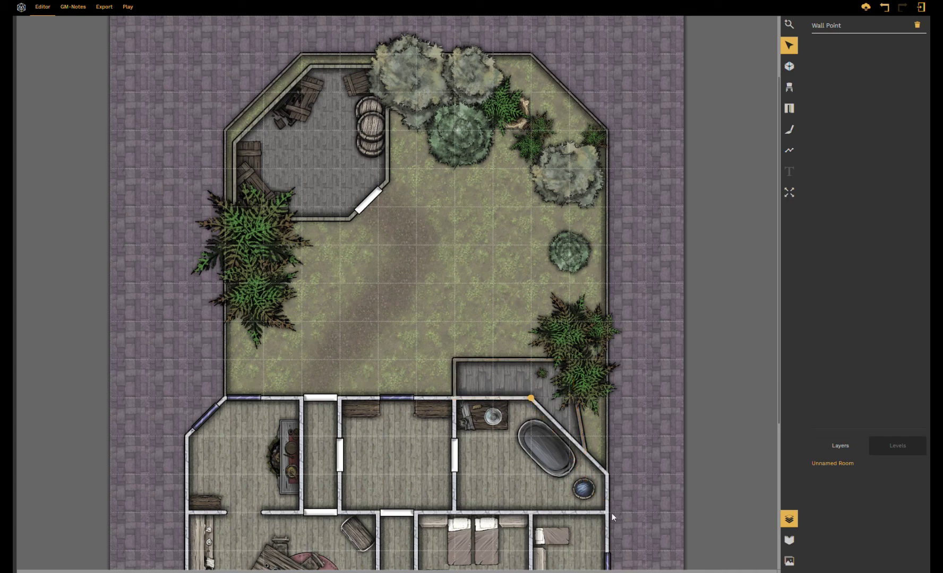
Step: Delete the small room's bottom-right corner, diagonal-wall point and extra corner point
{"action": "left_click", "coordinate": [570, 423]}
{"action": "left_click", "coordinate": [607, 513]}
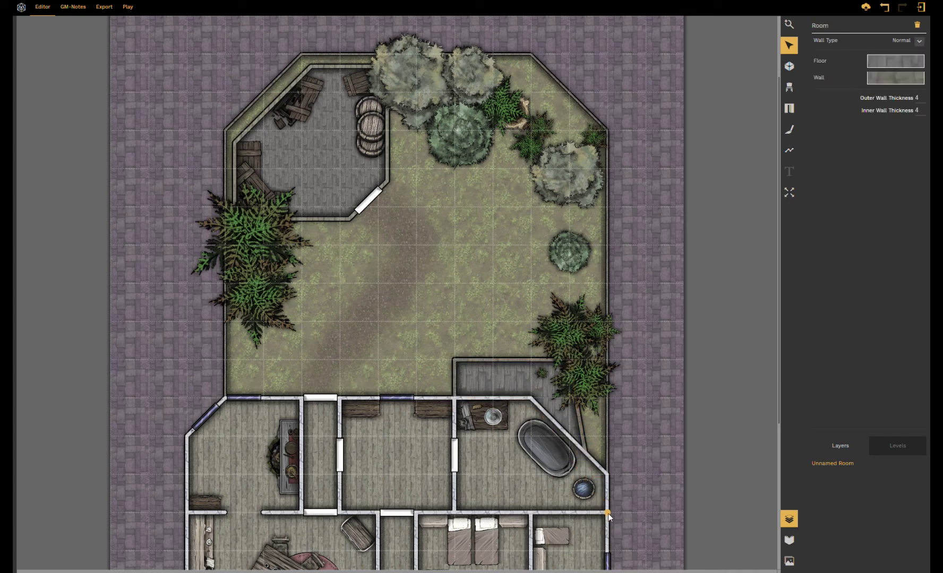
{"action": "key", "text": "Delete"}
{"action": "left_click", "coordinate": [557, 423]}
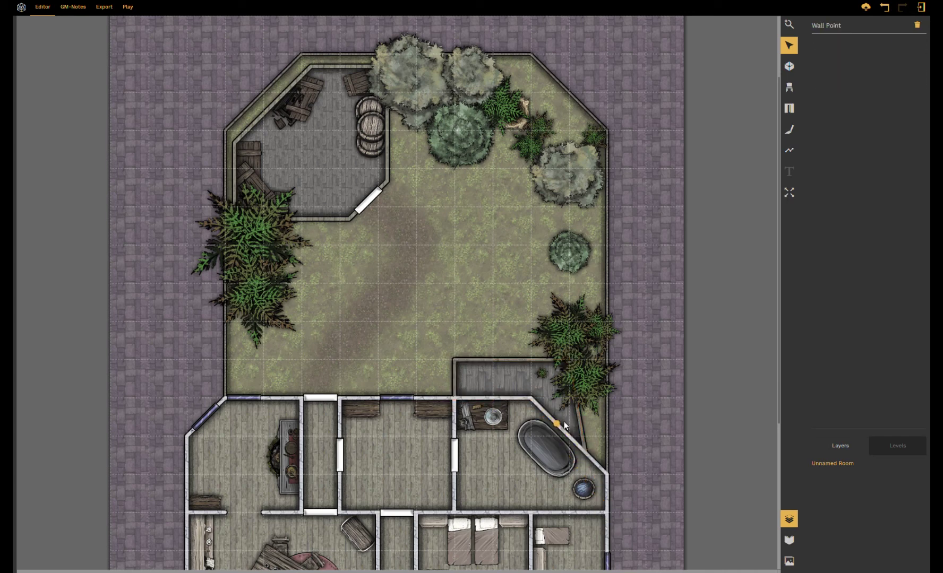
{"action": "left_click", "coordinate": [497, 378]}
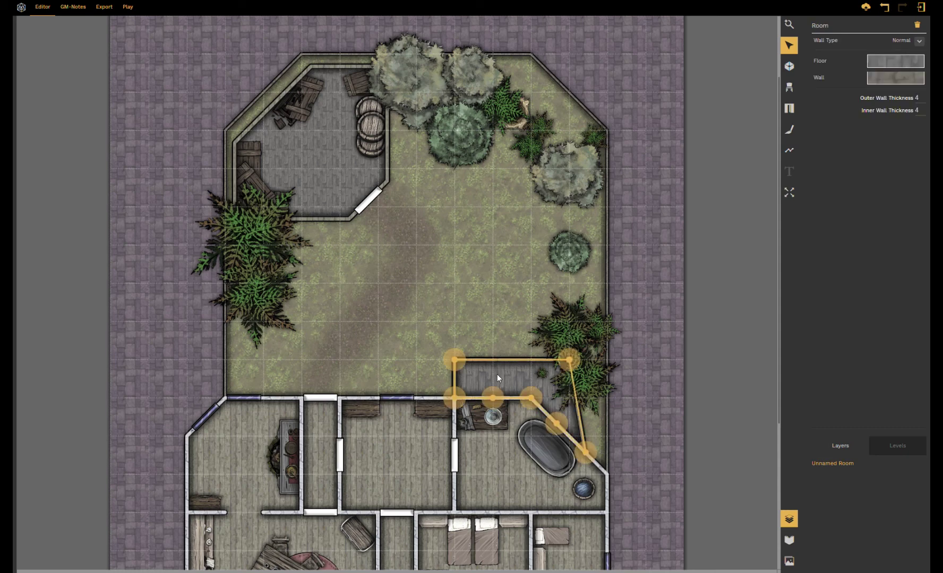
{"action": "left_click", "coordinate": [585, 455]}
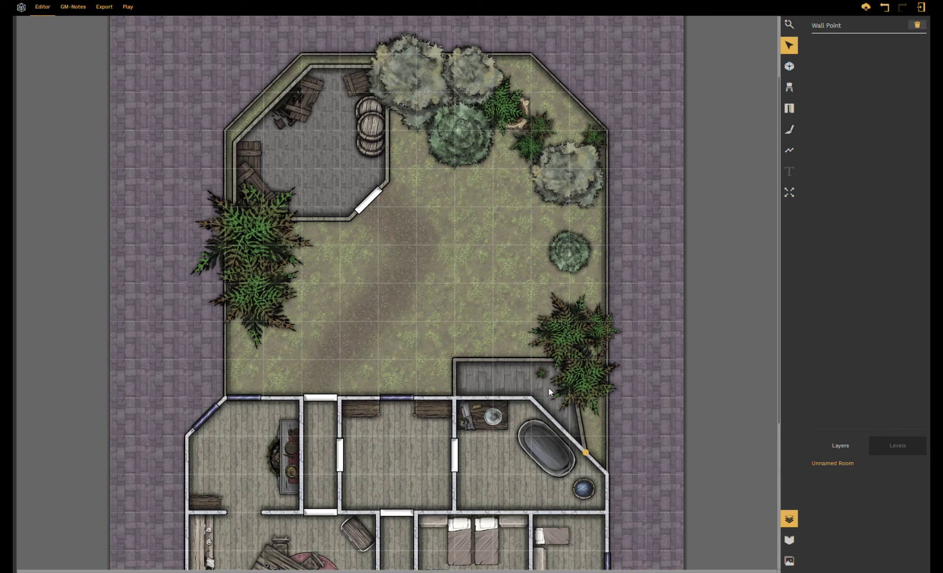
{"action": "key", "text": "Delete"}
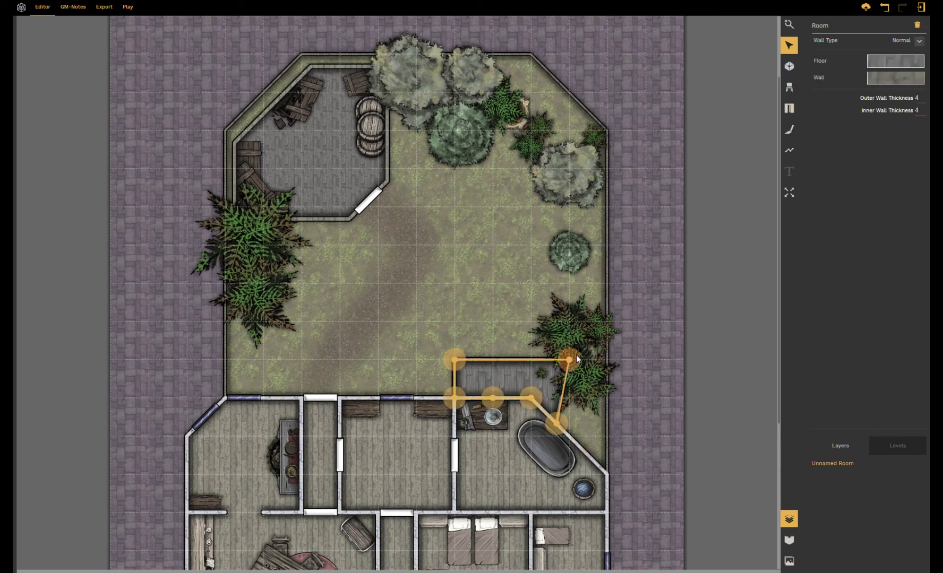
{"action": "left_click", "coordinate": [555, 424]}
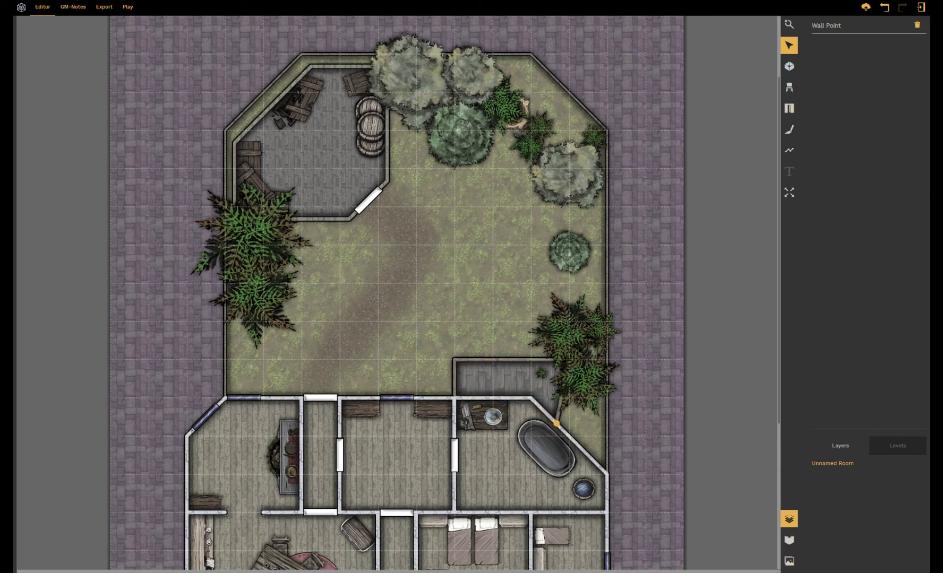
{"action": "left_click", "coordinate": [917, 26]}
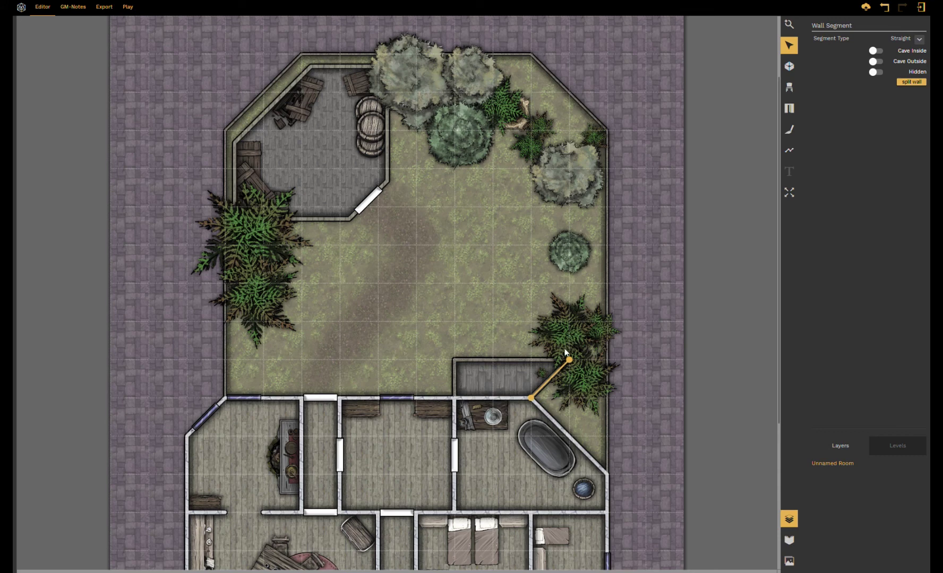
Step: Move the top-right corner left to square the room, then check the garden's wall settings
{"action": "left_click", "coordinate": [532, 371]}
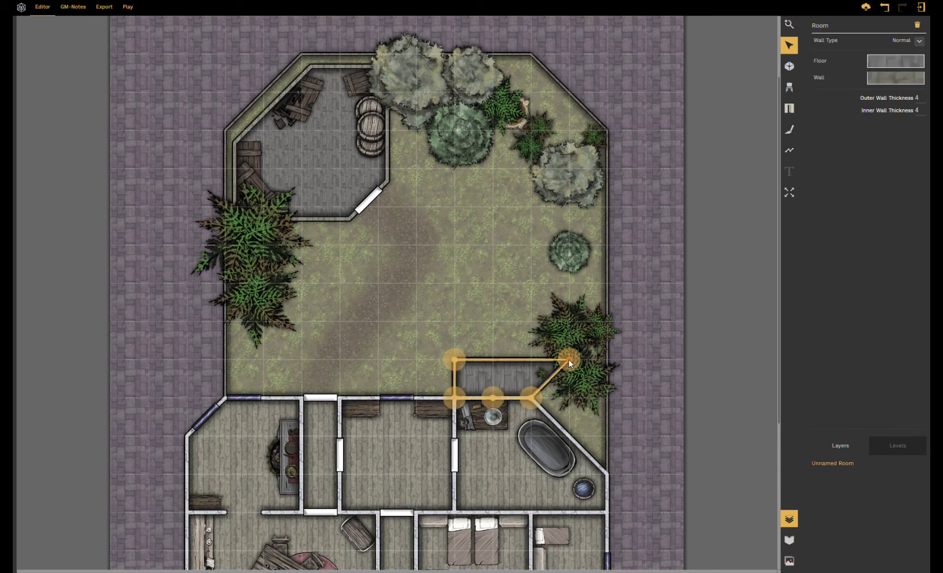
{"action": "left_click_drag", "start_coordinate": [568, 360], "coordinate": [533, 360]}
{"action": "left_click", "coordinate": [489, 383]}
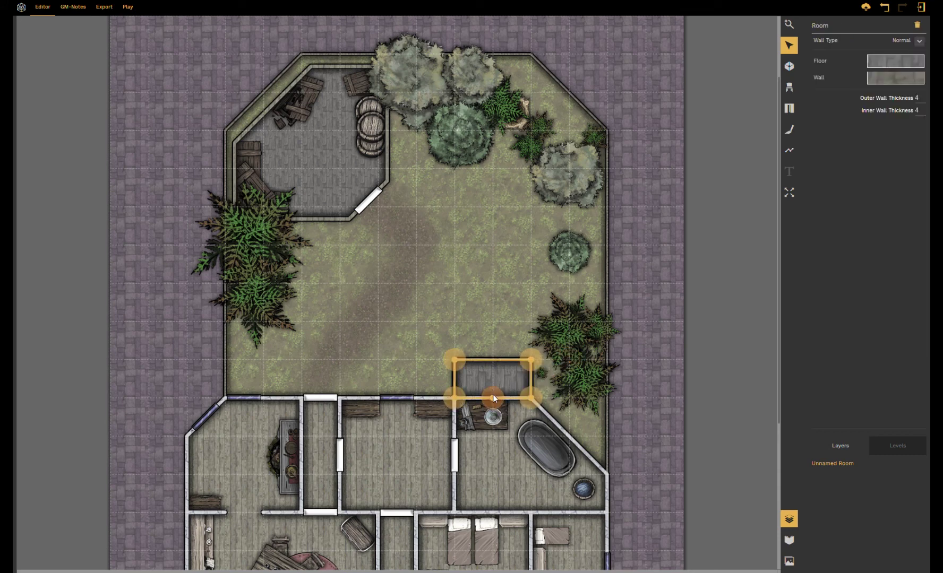
{"action": "left_click", "coordinate": [493, 397]}
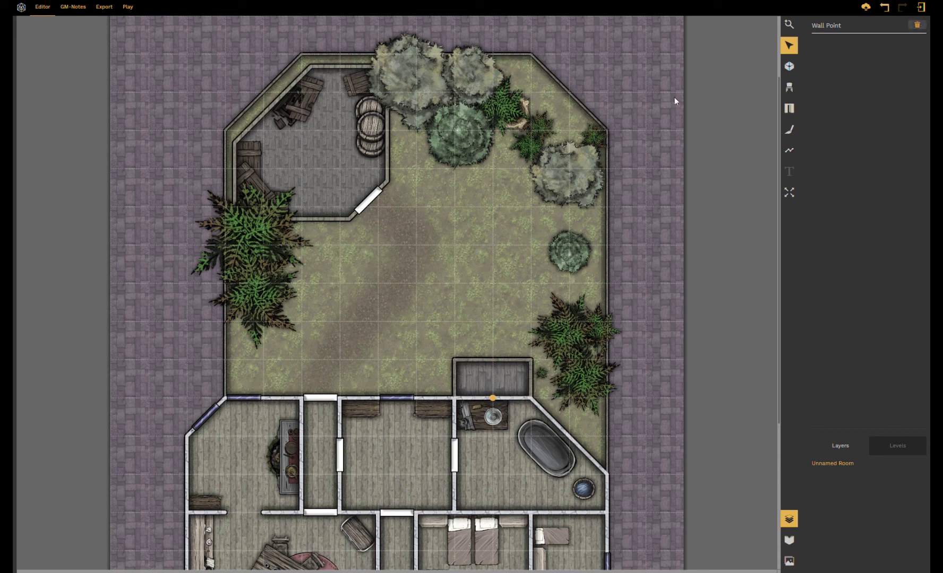
{"action": "left_click", "coordinate": [478, 342]}
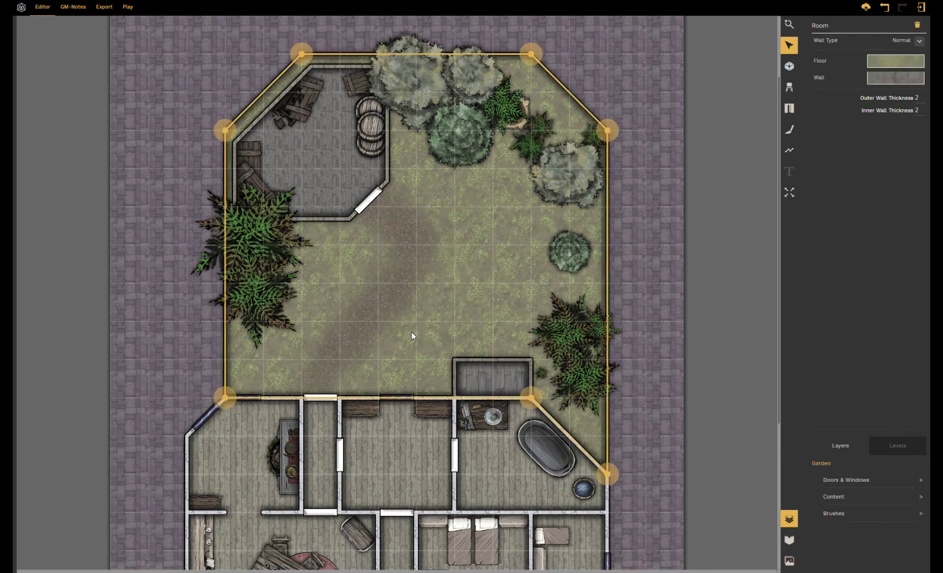
Step: Set the outhouse room's Outer and Inner Wall Thickness both to 2
{"action": "left_click", "coordinate": [466, 378]}
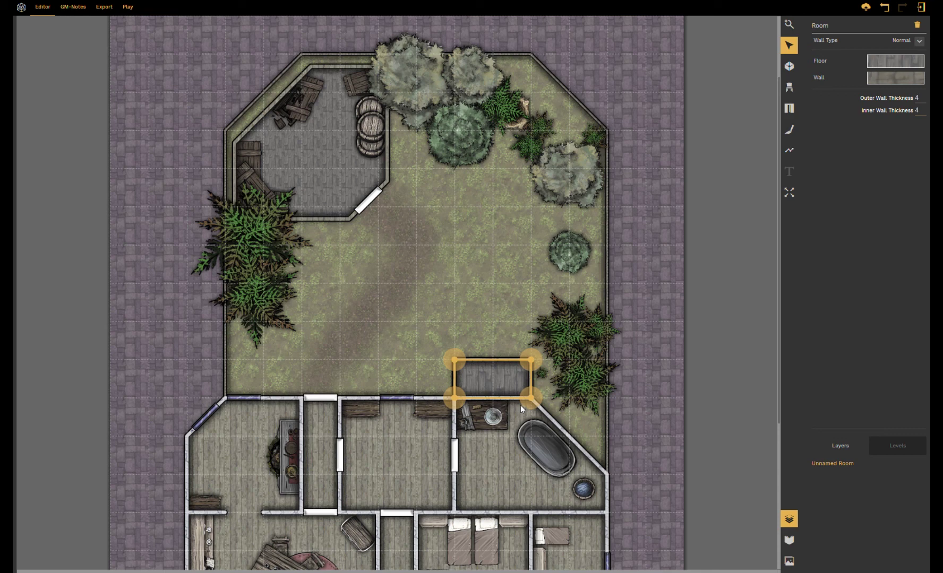
{"action": "left_click", "coordinate": [914, 99]}
{"action": "type", "text": "2"}
{"action": "key", "text": "Tab"}
{"action": "type", "text": "2"}
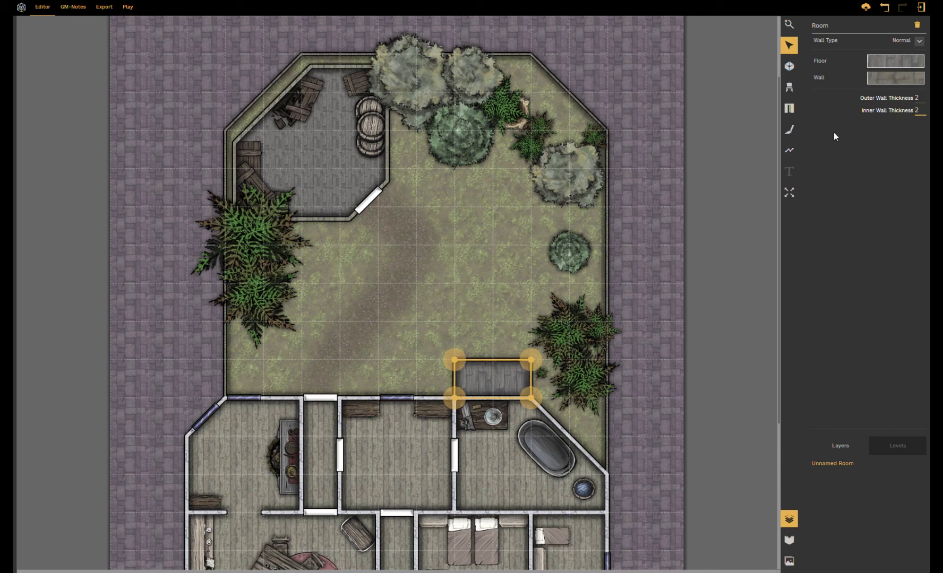
{"action": "left_click", "coordinate": [423, 307]}
{"action": "left_click", "coordinate": [648, 371]}
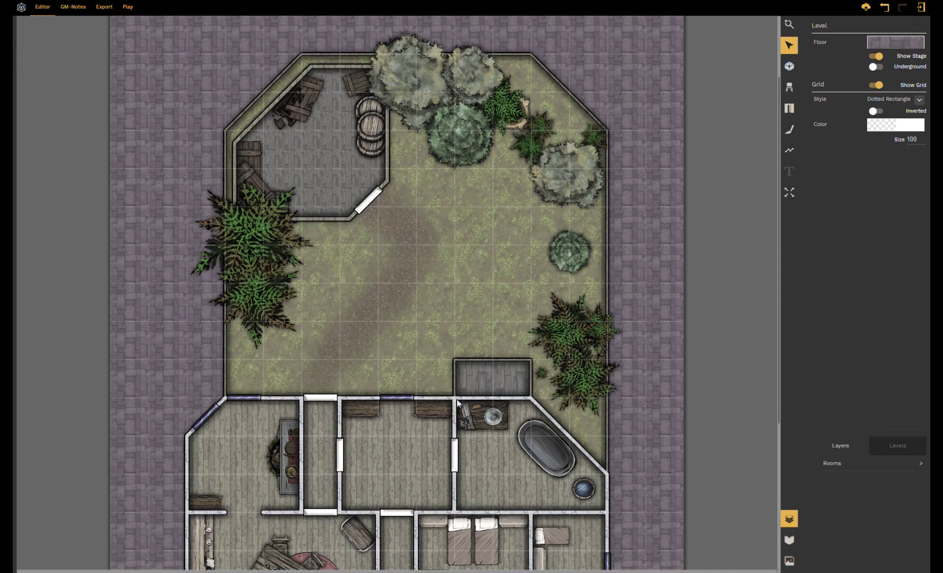
{"action": "left_click", "coordinate": [507, 392]}
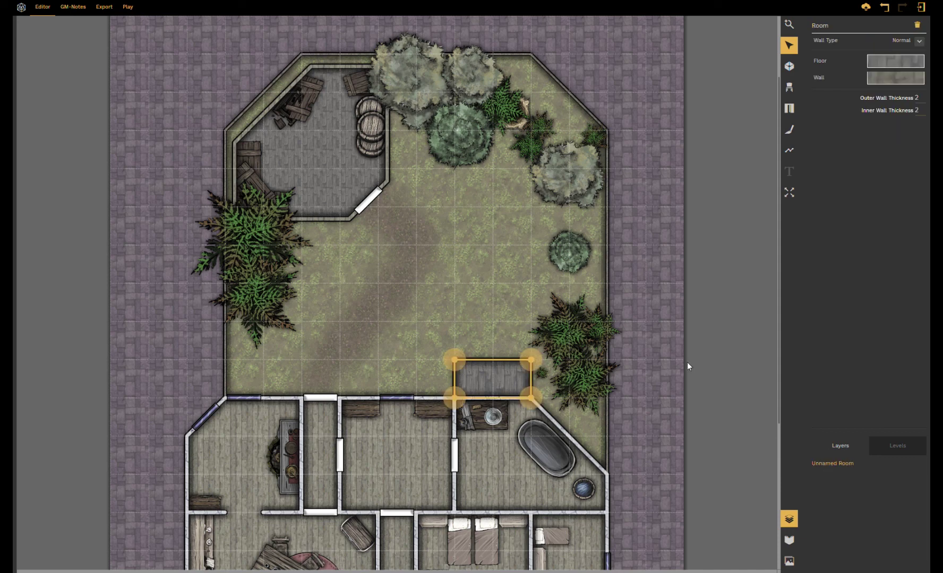
{"action": "left_click", "coordinate": [646, 350]}
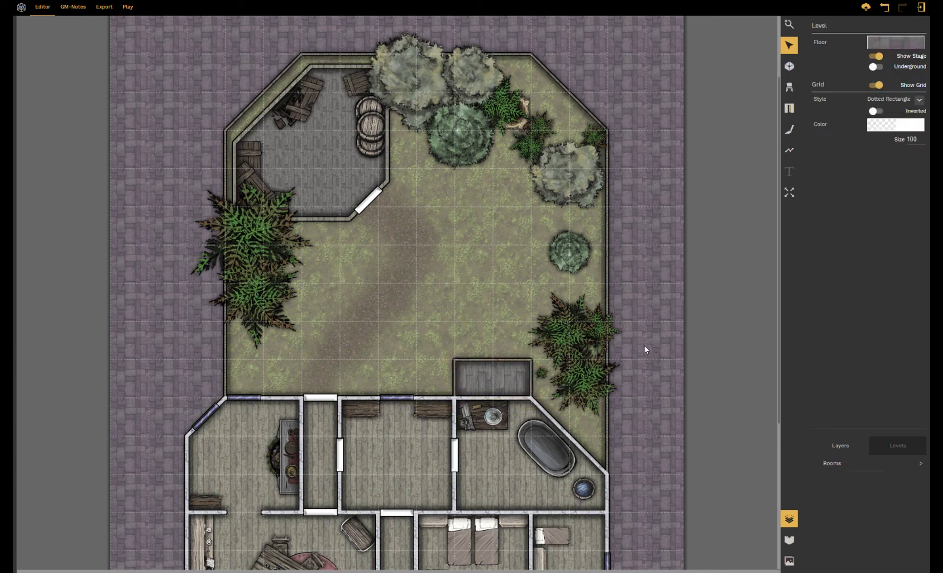